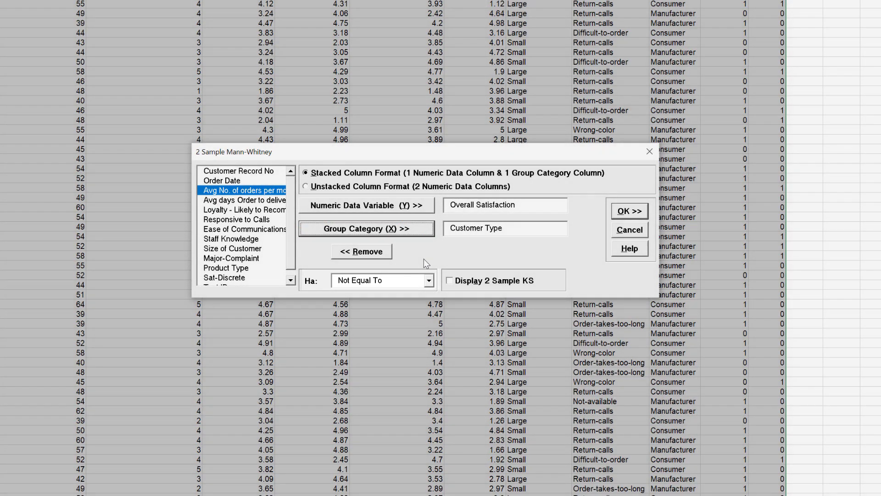
# Enable the 2 Sample KS display and run the 2 Sample Mann-Whitney test comparing customer types 2 and 3
pyautogui.click(452, 281)
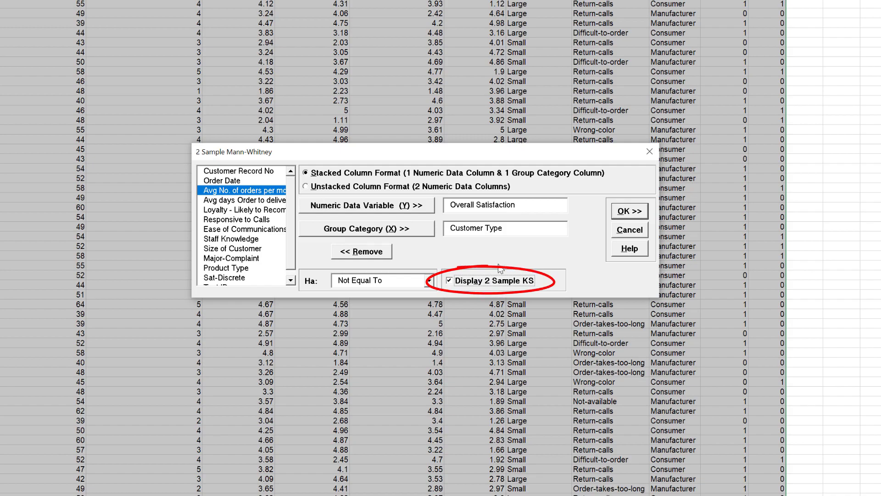
pyautogui.click(630, 211)
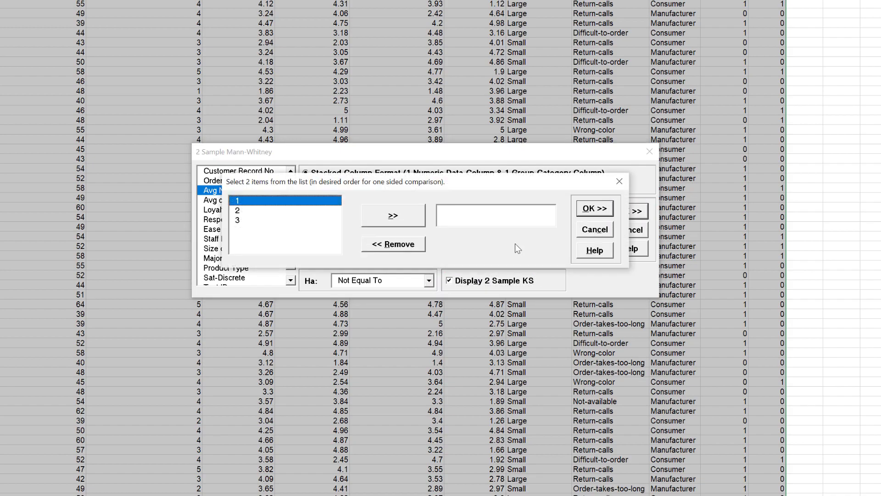
pyautogui.click(256, 213)
pyautogui.click(398, 219)
pyautogui.click(410, 220)
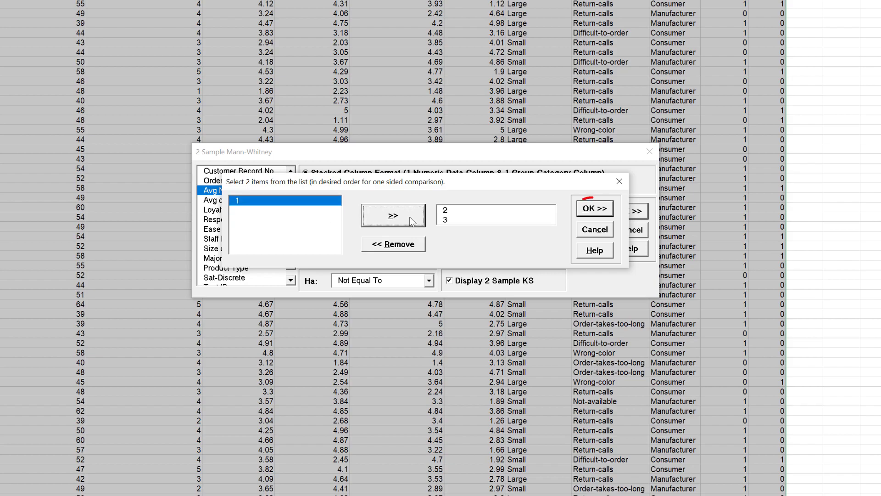
pyautogui.click(605, 210)
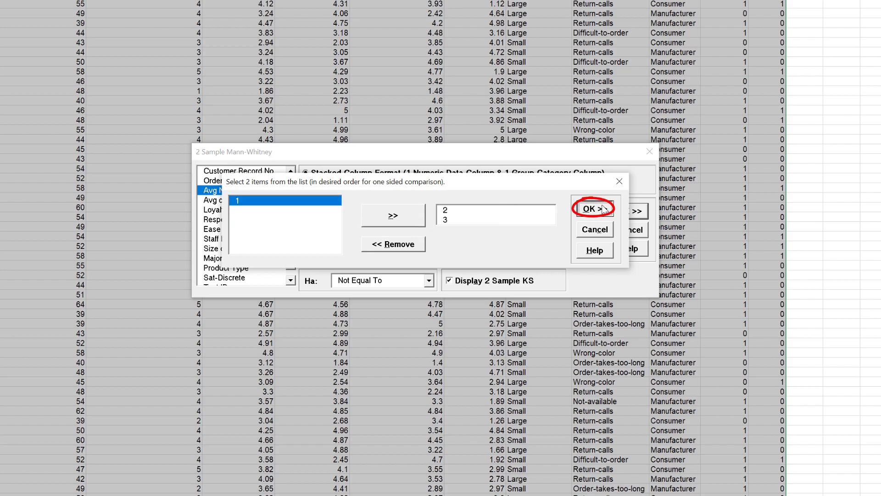
pyautogui.click(639, 211)
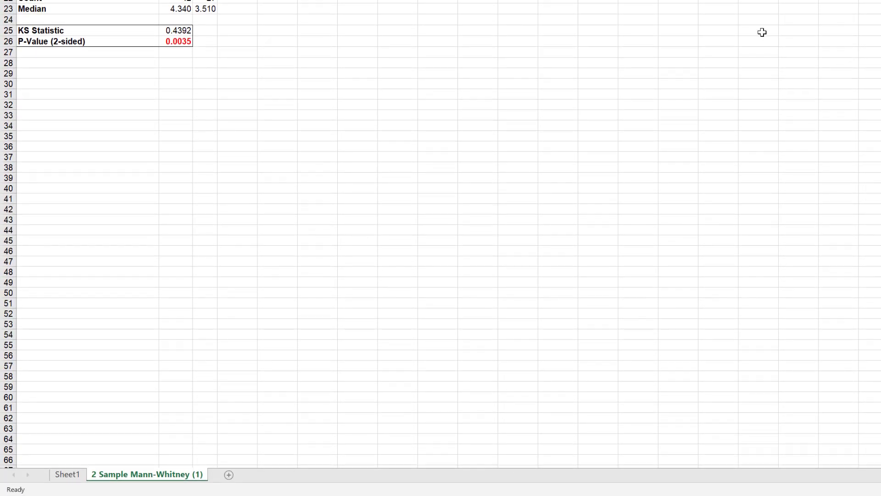
# Return to Sheet1 and start the 2 Sample Mann-Whitney - Exact test on the customer data
pyautogui.click(69, 479)
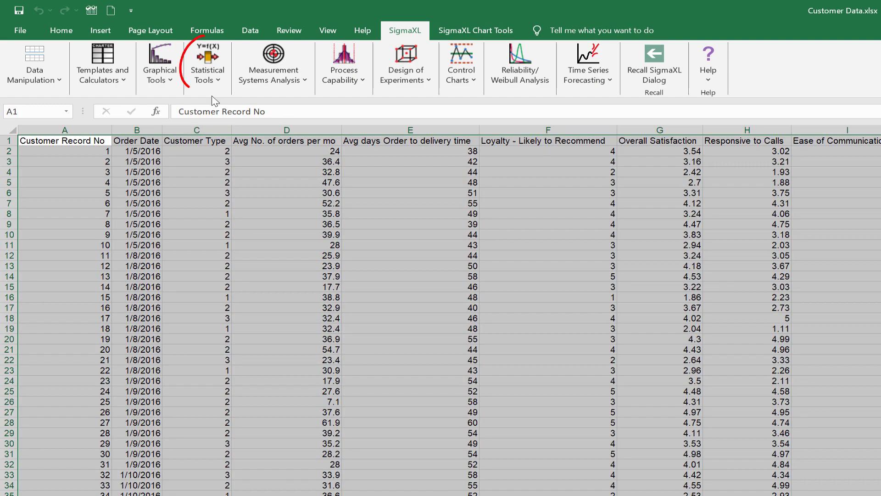
pyautogui.click(208, 69)
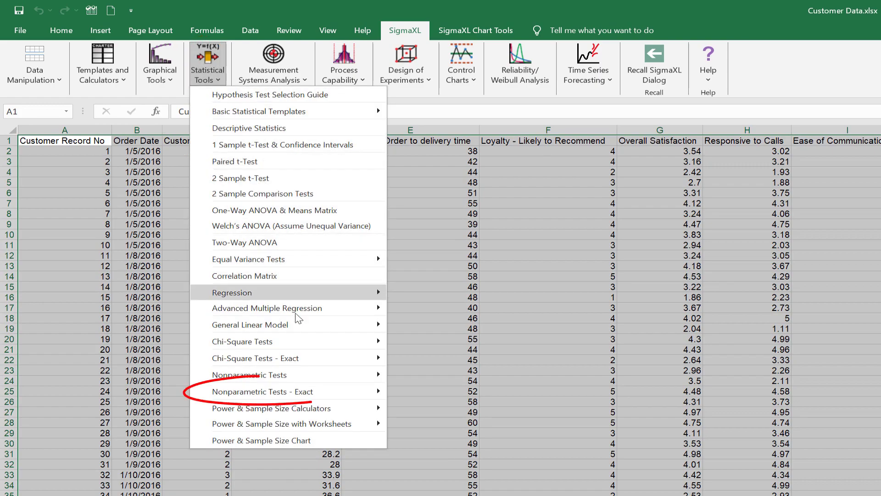
pyautogui.moveTo(294, 392)
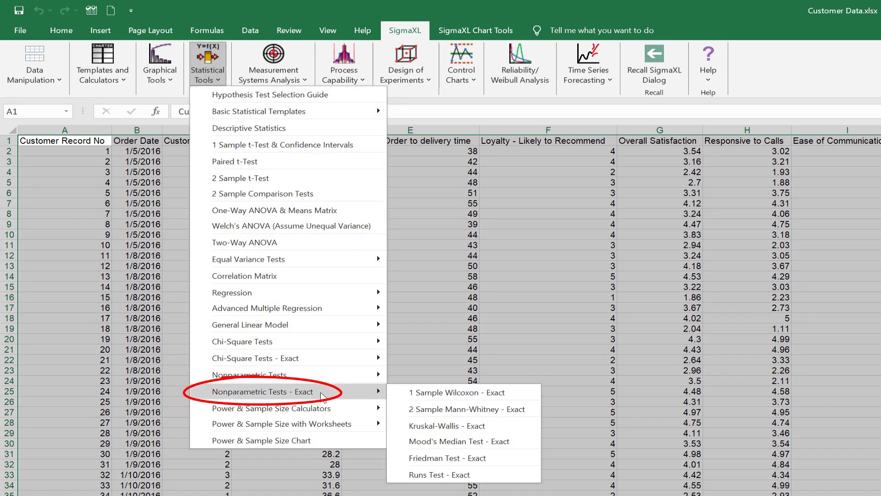
pyautogui.click(469, 410)
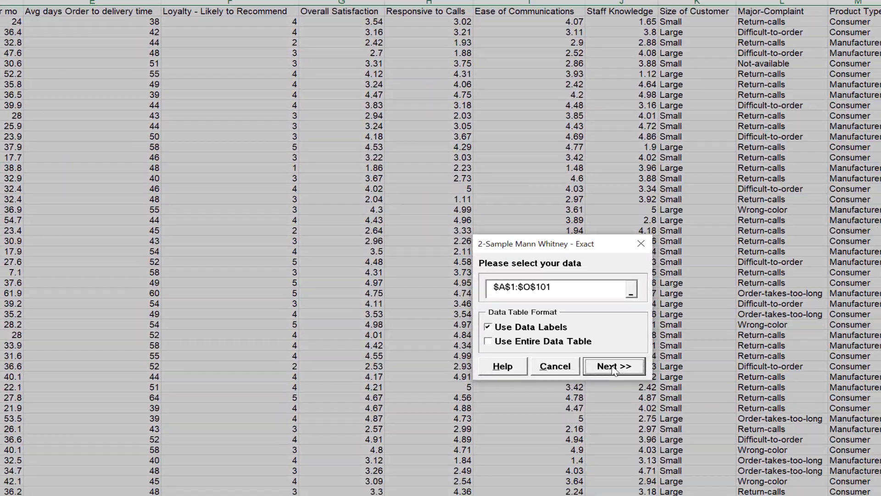
pyautogui.click(614, 366)
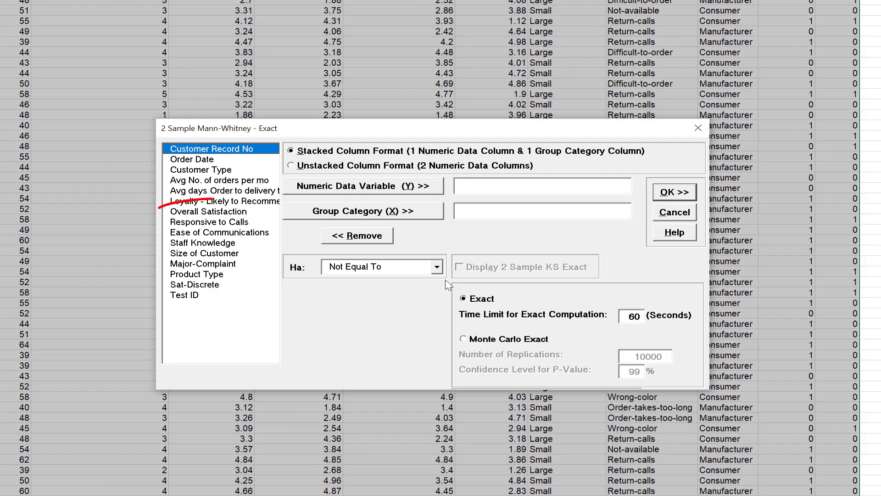
# Assign Overall Satisfaction as the numeric data variable (Y) and Customer Type as the group category (X)
pyautogui.click(246, 214)
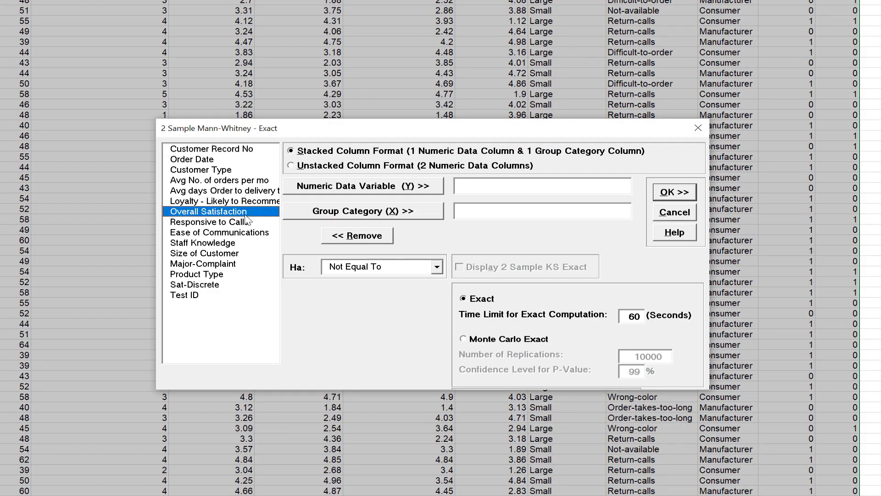
pyautogui.click(341, 189)
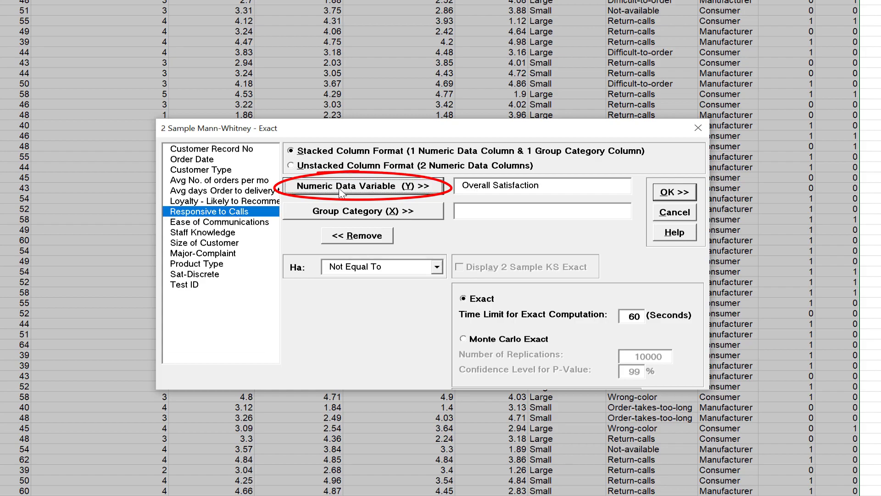
pyautogui.click(202, 170)
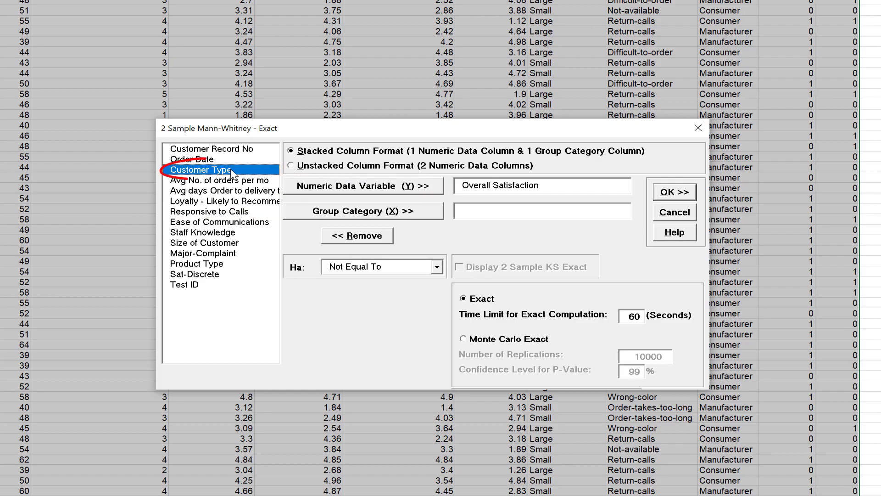
pyautogui.click(355, 209)
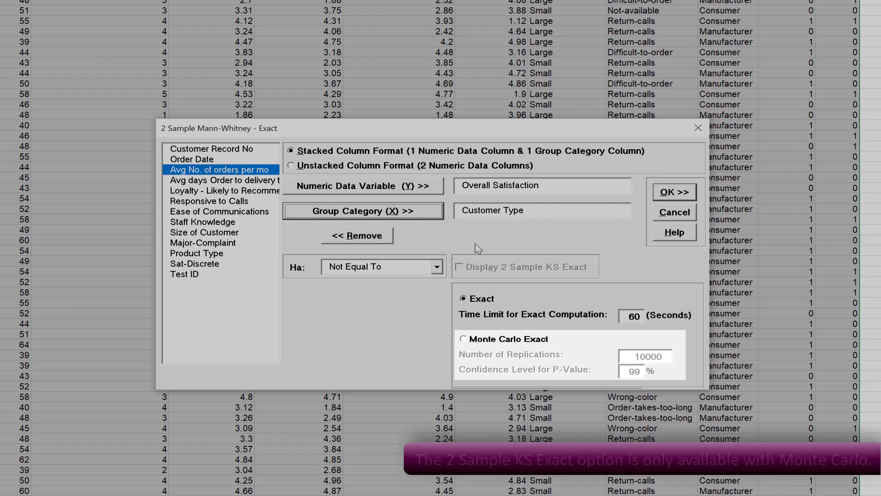
# Choose Monte Carlo Exact with the 2 Sample KS Exact display enabled, and run the test comparing customer types 2 and 3
pyautogui.click(498, 343)
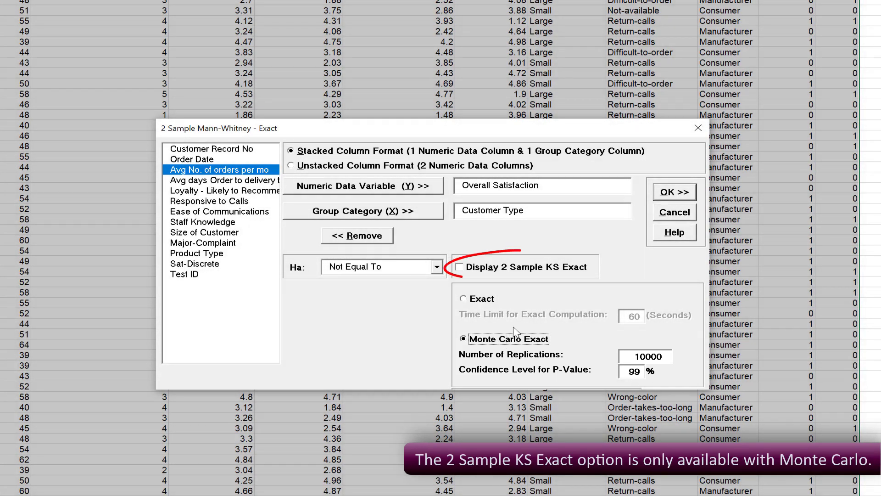
pyautogui.click(526, 272)
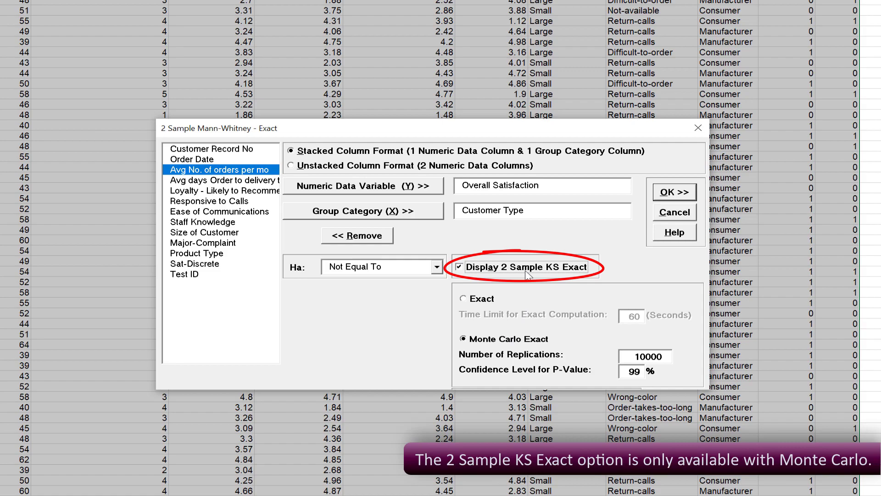
pyautogui.click(691, 195)
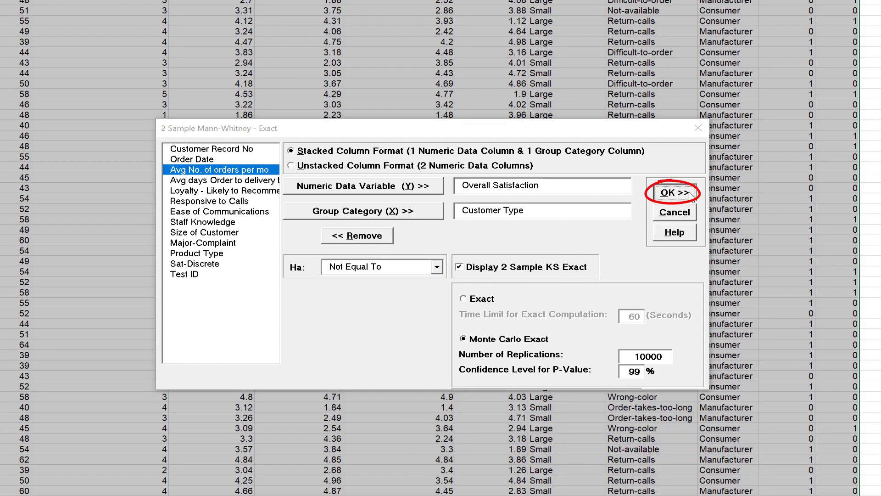
pyautogui.click(329, 245)
pyautogui.click(394, 252)
pyautogui.click(394, 253)
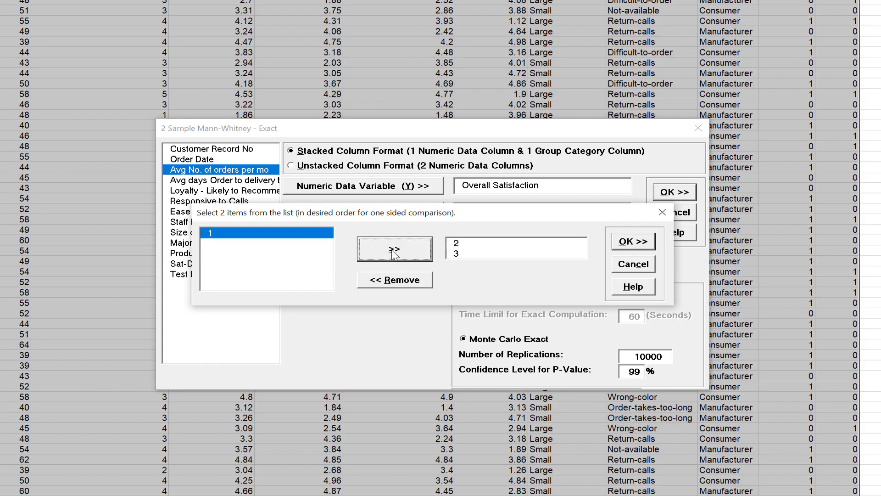
pyautogui.click(633, 247)
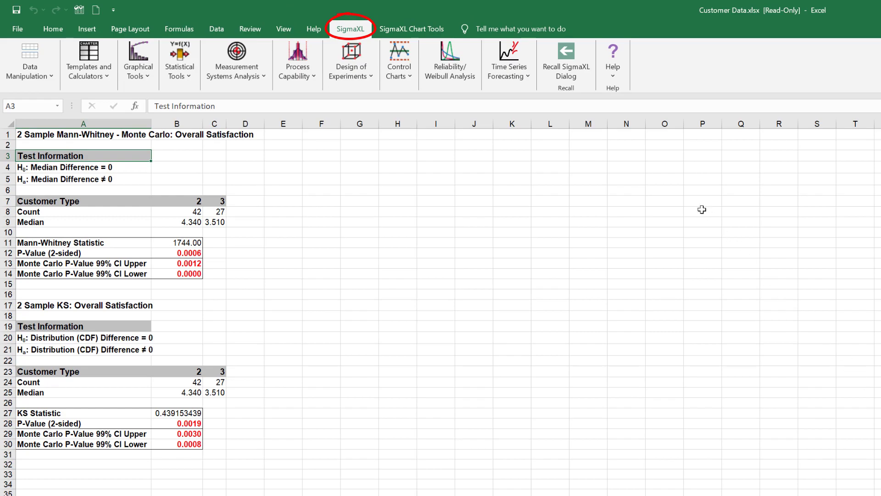
# Open the Stimulant Test.xlsx workbook from the SigmaXL sample data
pyautogui.click(613, 64)
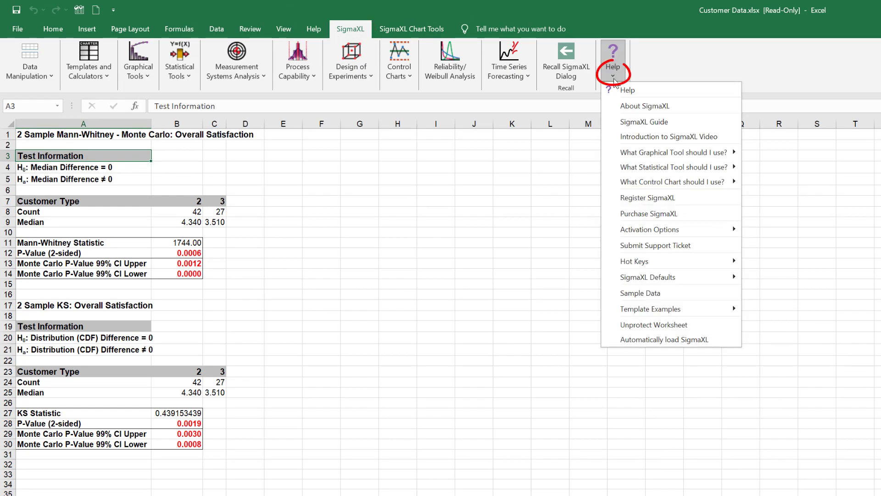
pyautogui.click(675, 294)
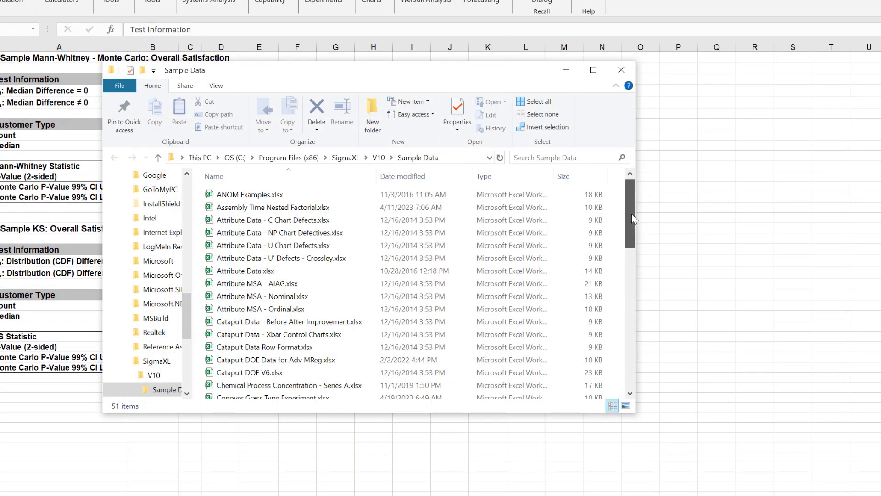
pyautogui.moveTo(632, 214); pyautogui.dragTo(619, 354)
pyautogui.doubleClick(337, 346)
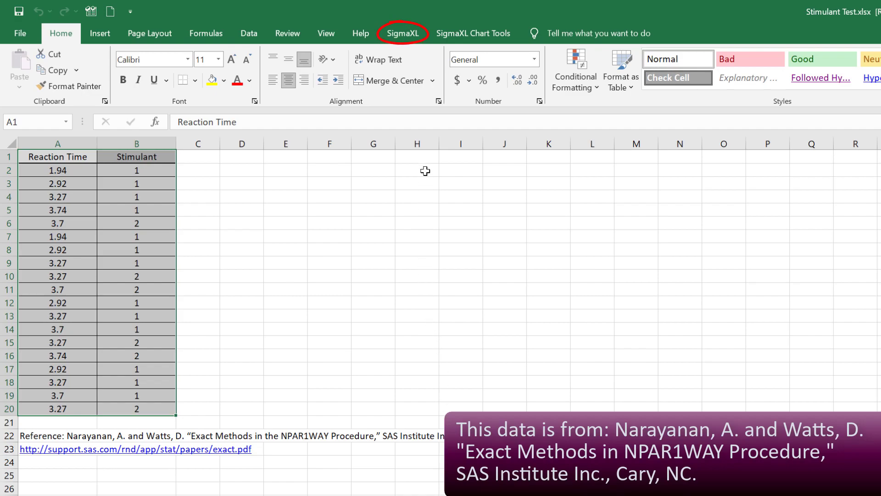
# Start the 2 Sample Mann-Whitney - Exact test on the data range A1:B20, using data labels
pyautogui.click(403, 40)
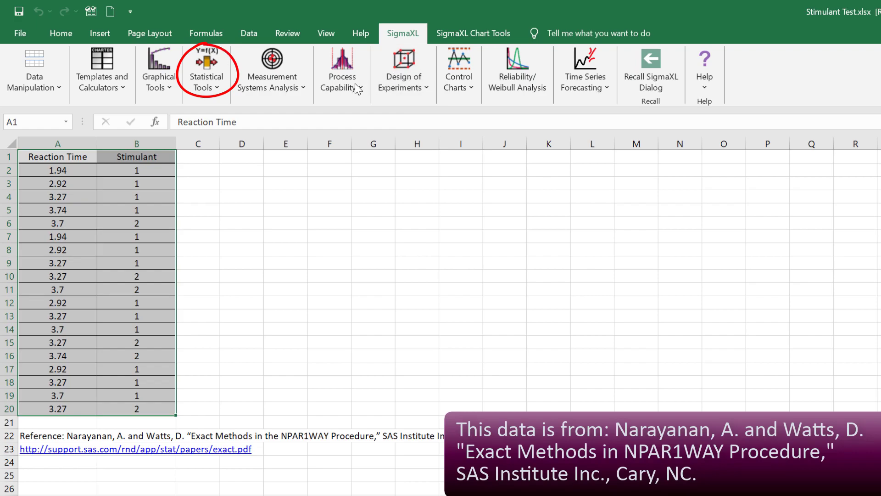
pyautogui.click(218, 89)
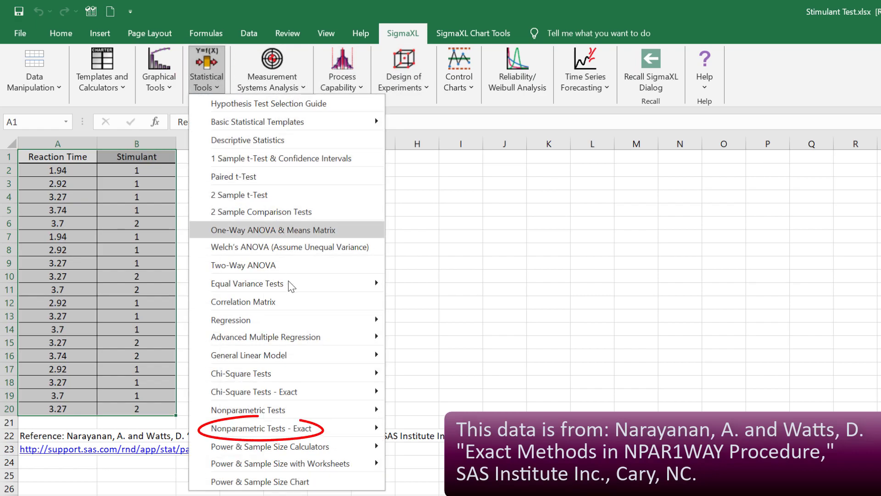
pyautogui.moveTo(298, 432)
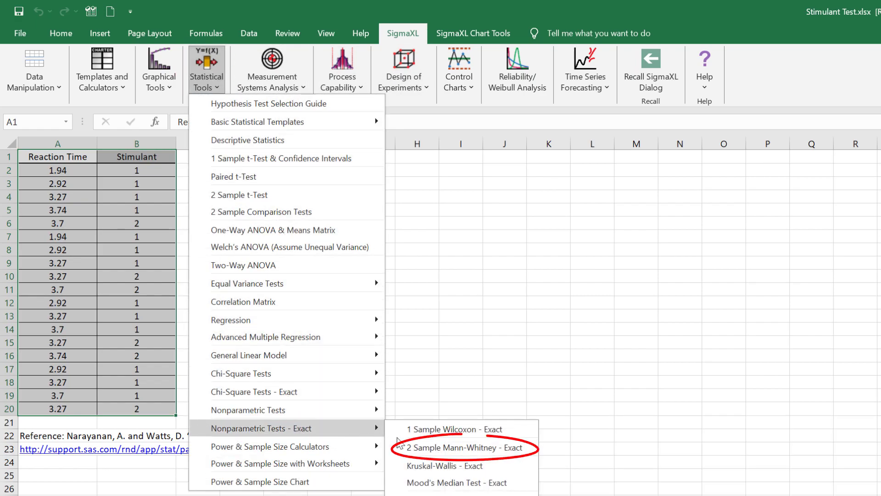
pyautogui.click(457, 448)
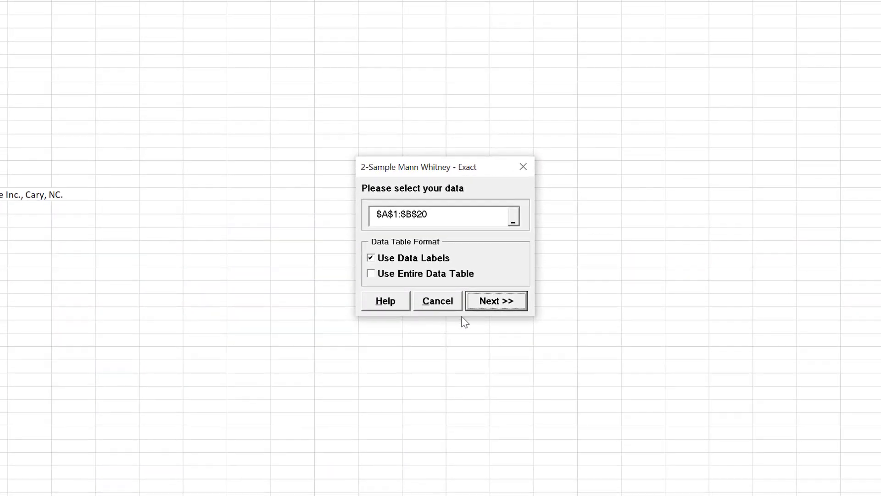
pyautogui.click(880, 495)
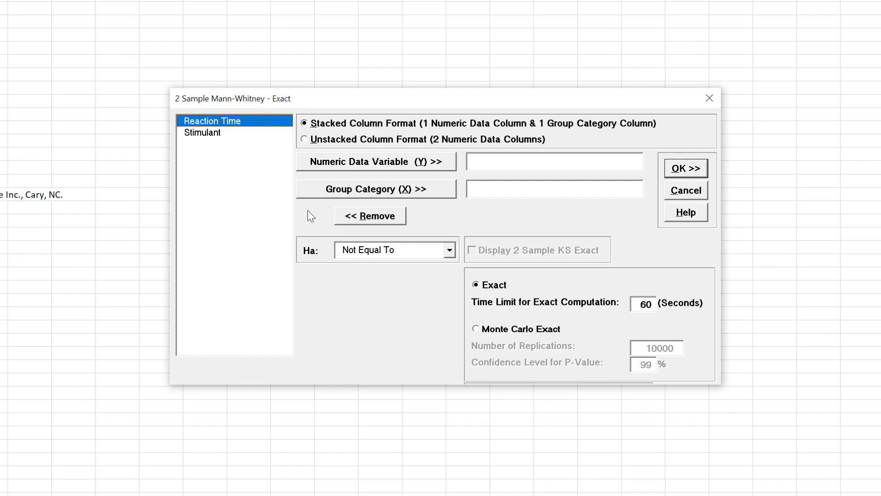
# Assign Reaction Time as the numeric data variable (Y) and Stimulant as the group category (X), with the alternative hypothesis Less Than
pyautogui.click(361, 167)
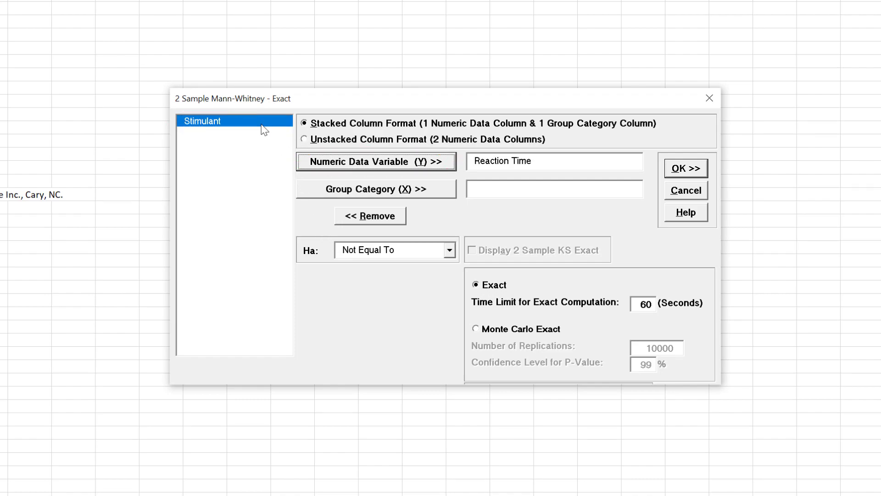
pyautogui.click(385, 193)
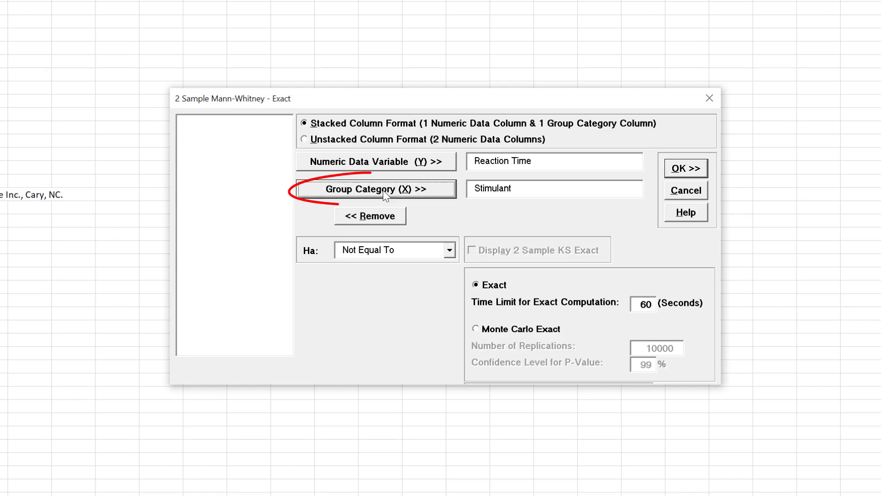
pyautogui.click(450, 251)
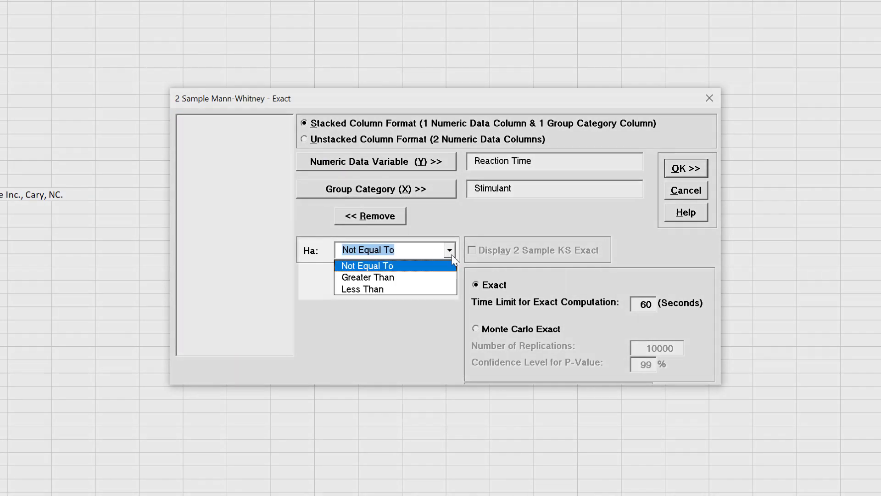
pyautogui.click(410, 288)
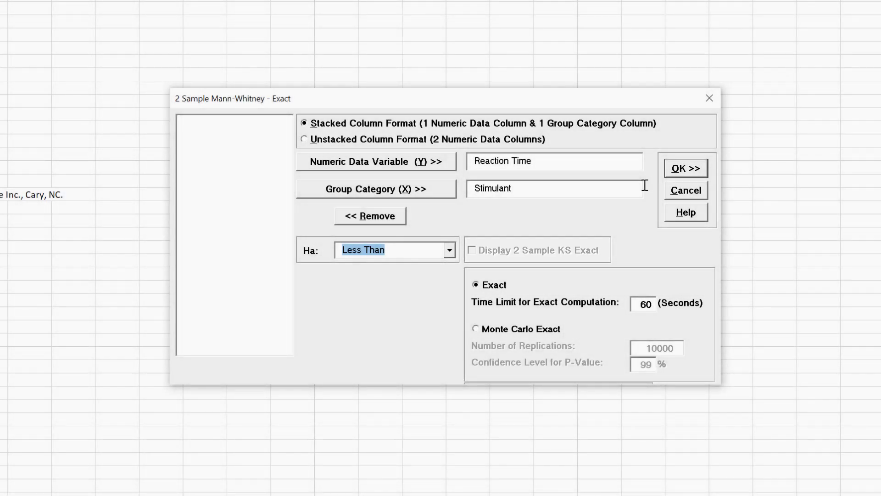
# Run the exact one-sided test with stimulant group 1 as the first item and group 2 as the second
pyautogui.click(686, 169)
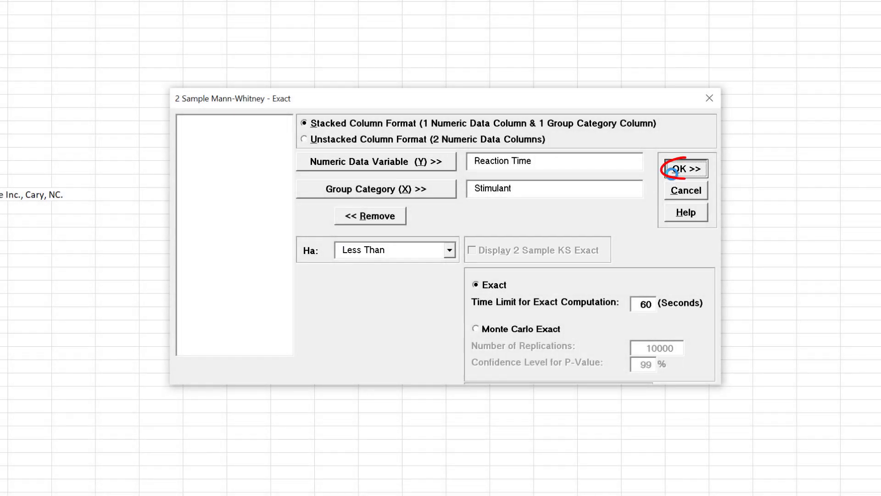
pyautogui.click(409, 230)
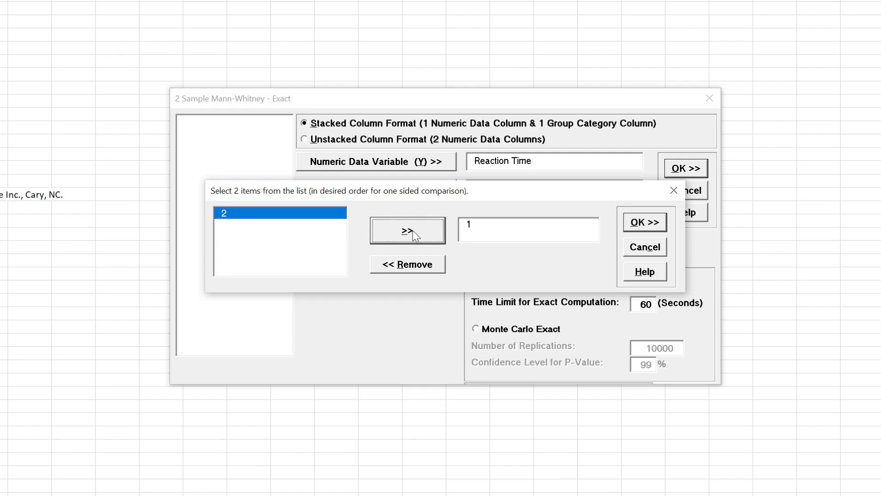
pyautogui.click(411, 230)
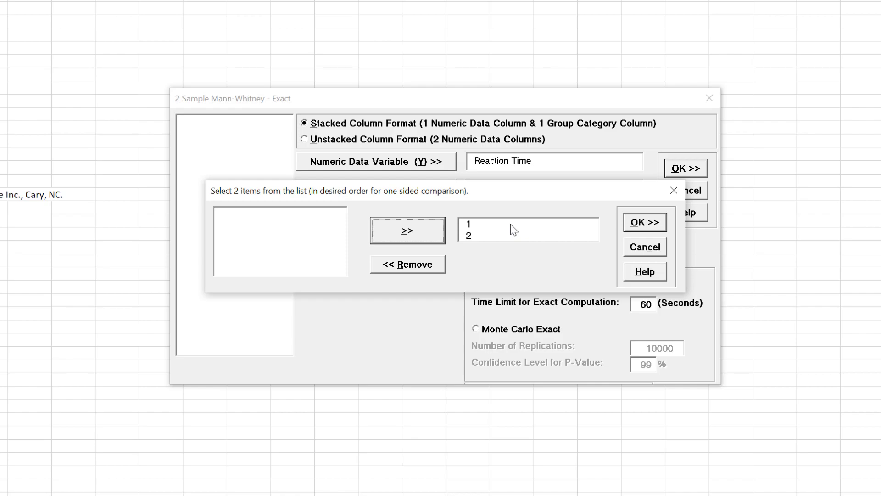
pyautogui.click(644, 224)
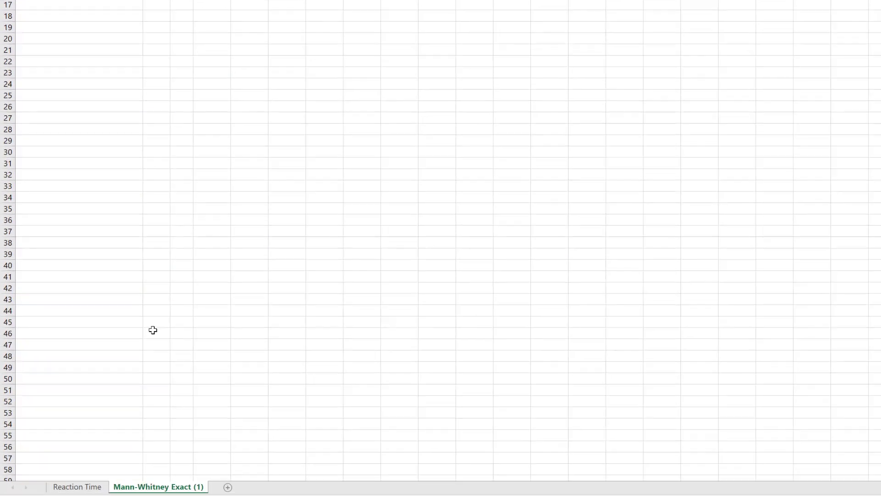
# Start the standard 2 Sample Mann-Whitney test on the selected data in the Reaction Time sheet
pyautogui.click(72, 489)
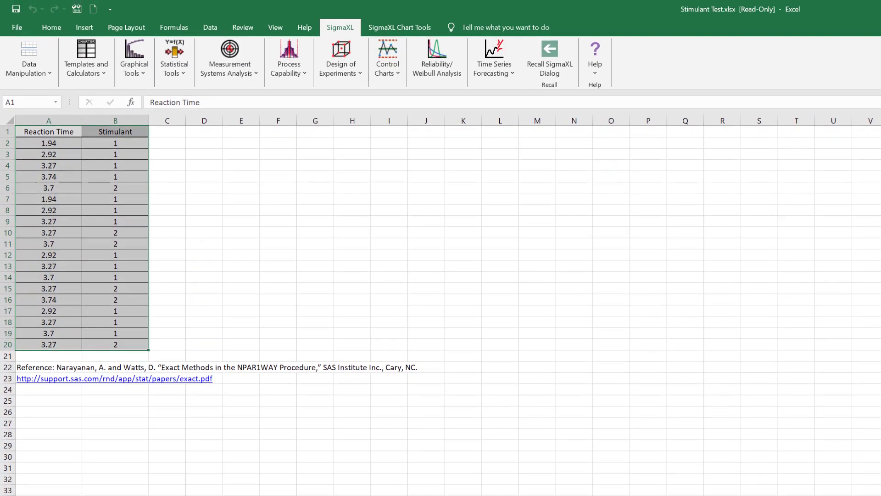
pyautogui.click(175, 77)
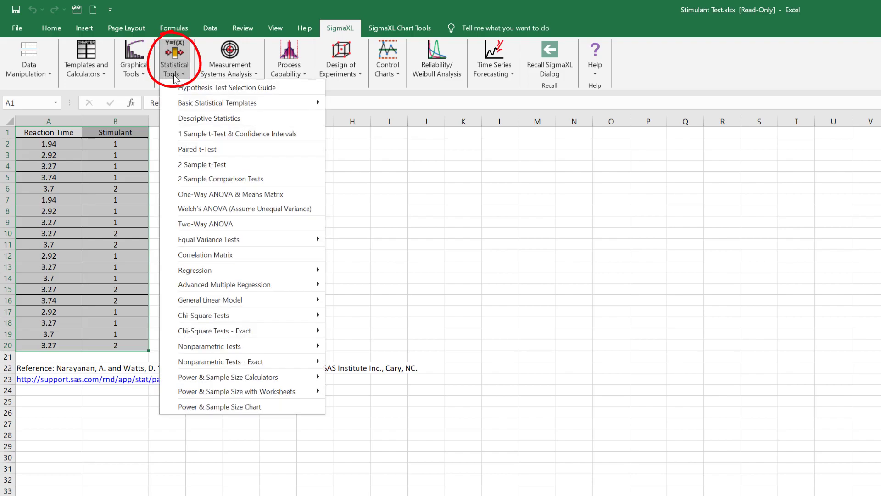
pyautogui.moveTo(290, 352)
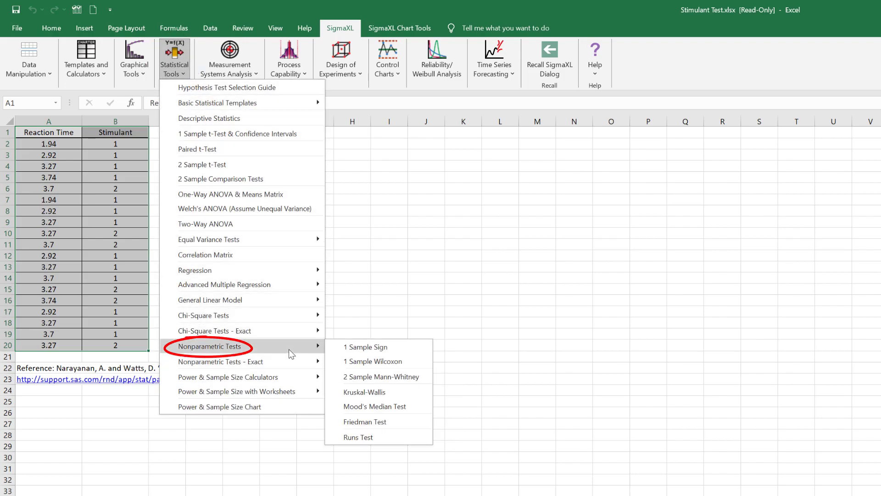
pyautogui.click(404, 378)
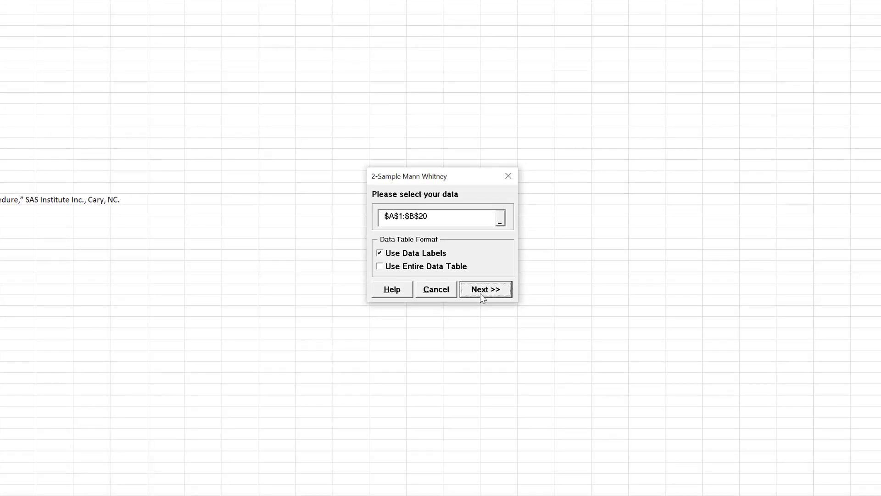
pyautogui.click(482, 289)
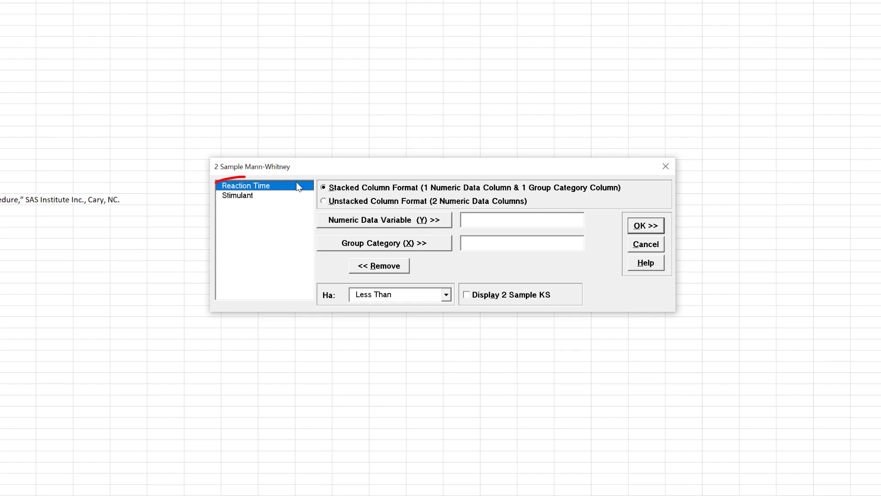
# Run the Less Than test with Reaction Time as numeric variable (Y), Stimulant as group category (X), and group 1 ordered before group 2
pyautogui.click(367, 222)
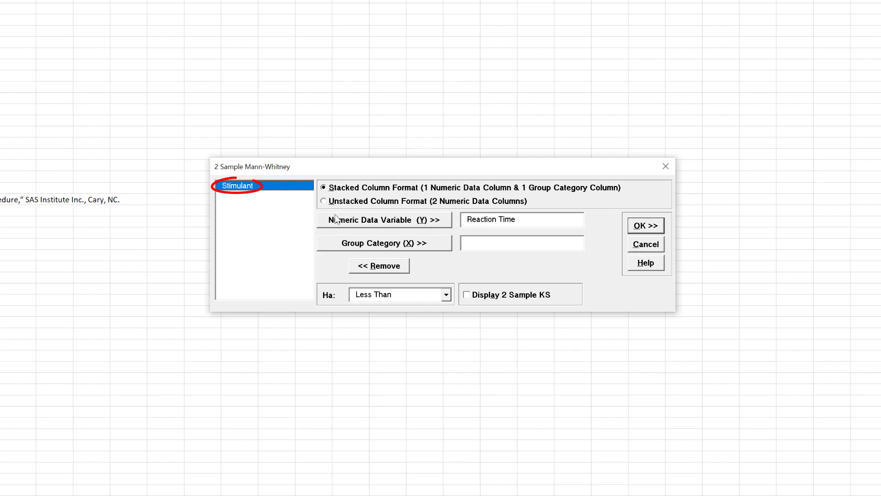
pyautogui.click(379, 247)
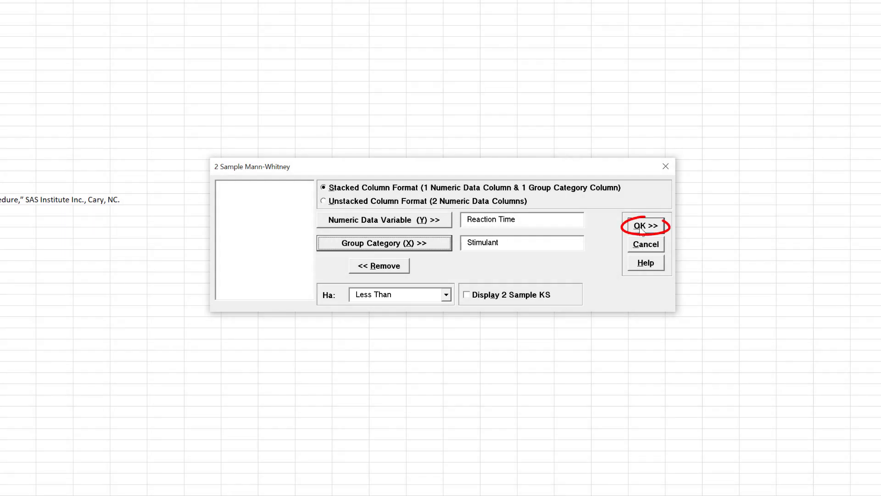
pyautogui.click(641, 228)
pyautogui.click(416, 229)
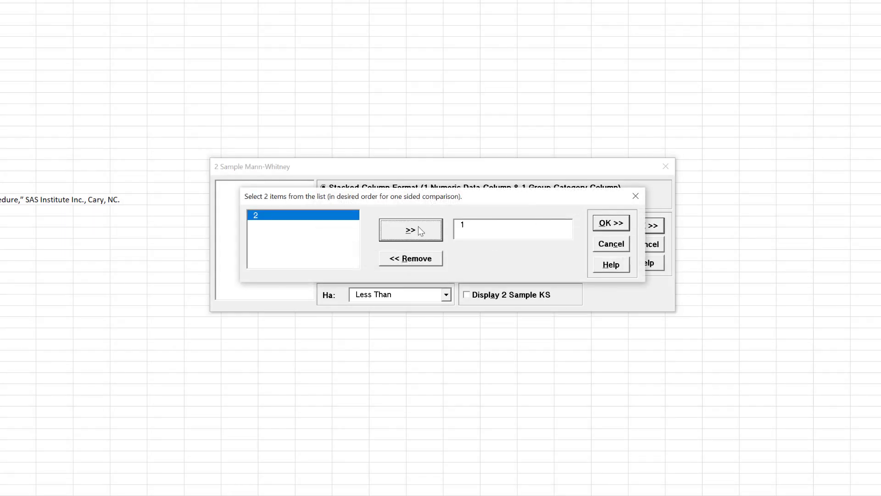
pyautogui.click(420, 230)
pyautogui.click(611, 223)
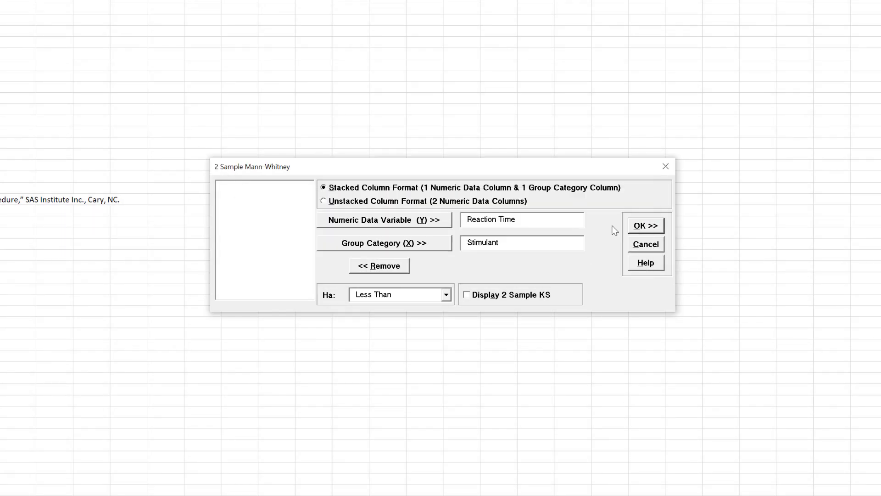